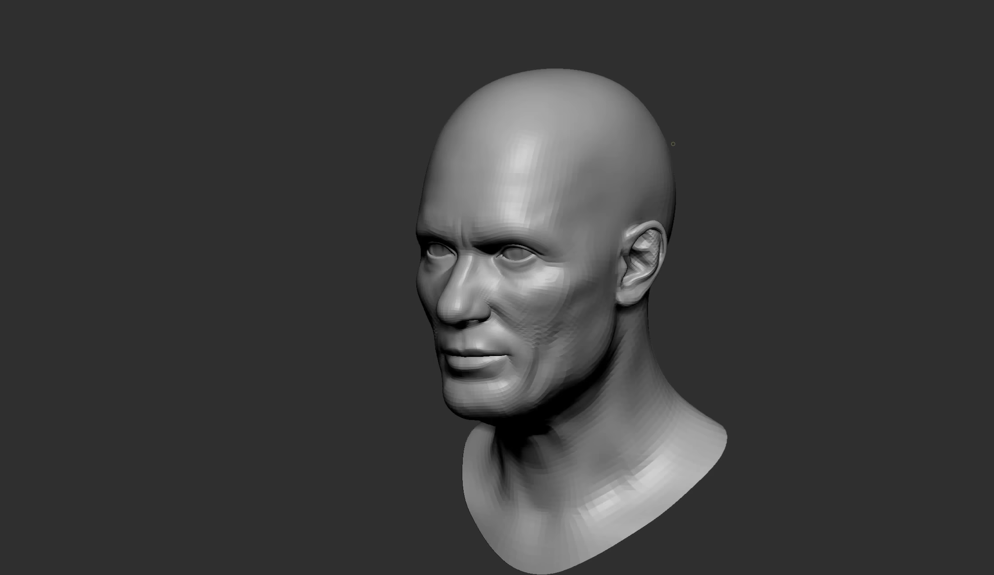
# Orbit the bald head bust through front, three-quarter, profile and under-chin views
pyautogui.moveTo(673, 143); pyautogui.dragTo(785, 163)
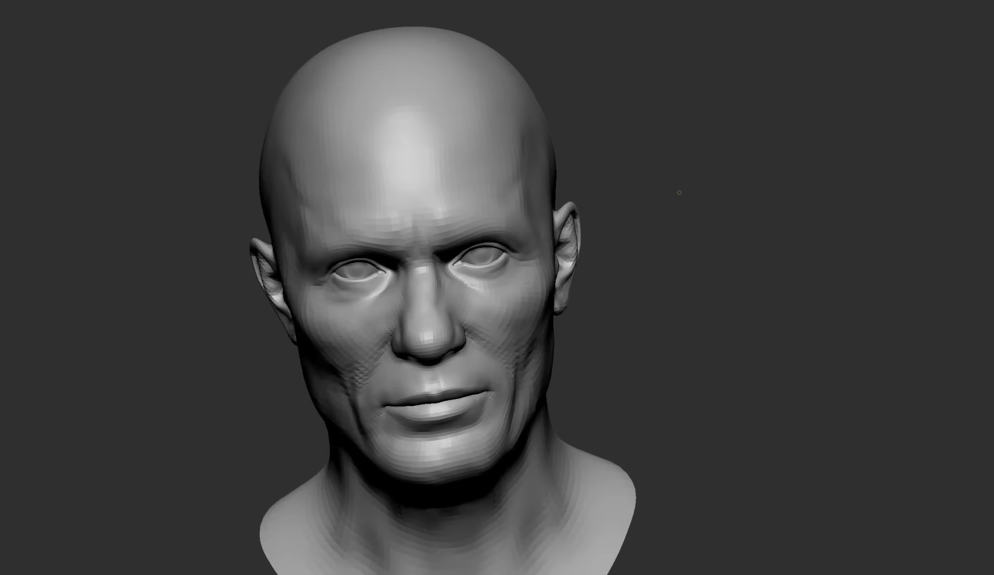
pyautogui.moveTo(679, 193)
pyautogui.mouseDown()
pyautogui.moveTo(705, 206)
pyautogui.moveTo(645, 100)
pyautogui.moveTo(326, 112)
pyautogui.mouseUp()
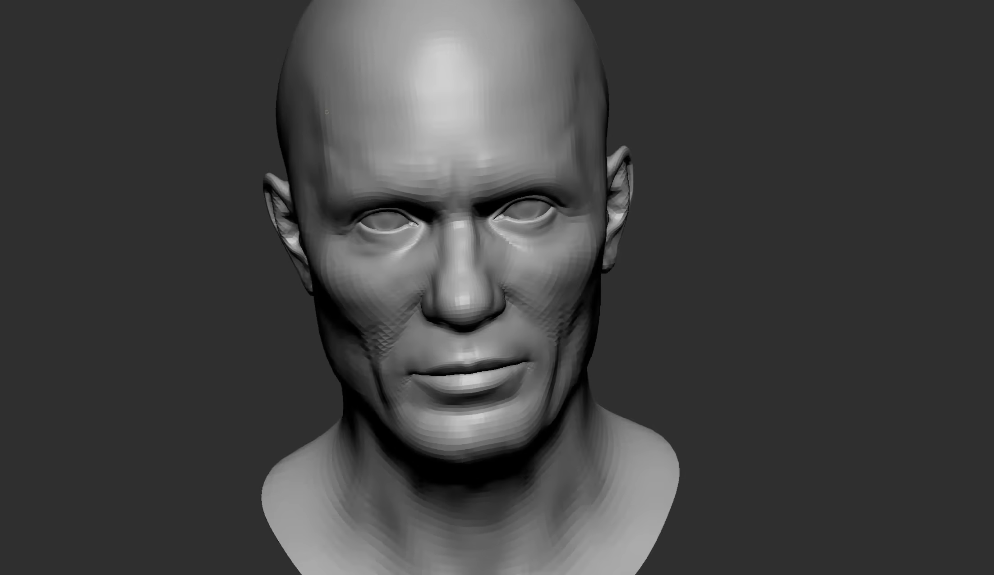
pyautogui.moveTo(324, 222); pyautogui.dragTo(563, 412)
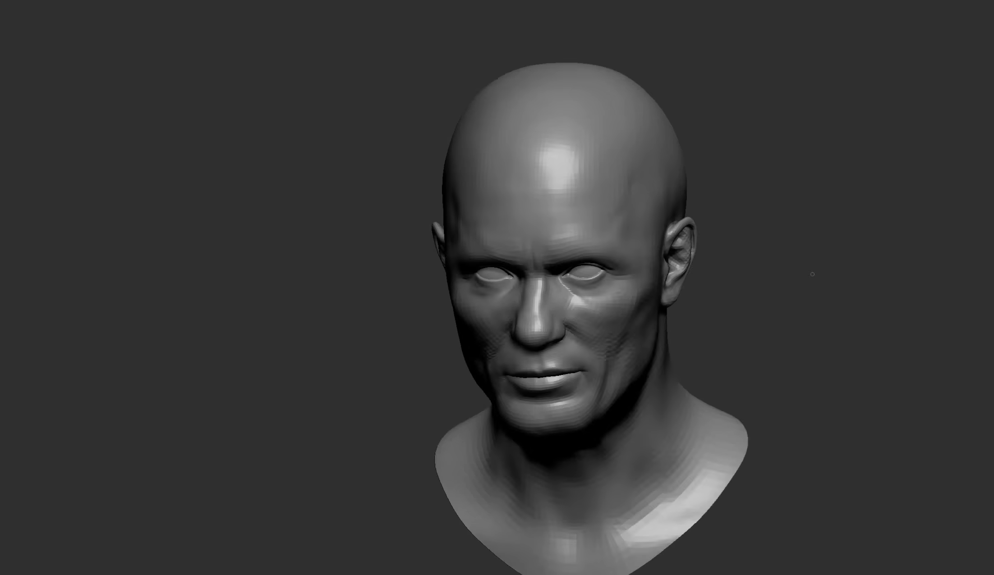
pyautogui.moveTo(812, 275)
pyautogui.mouseDown()
pyautogui.moveTo(787, 173)
pyautogui.moveTo(765, 159)
pyautogui.moveTo(822, 262)
pyautogui.moveTo(786, 95)
pyautogui.mouseUp()
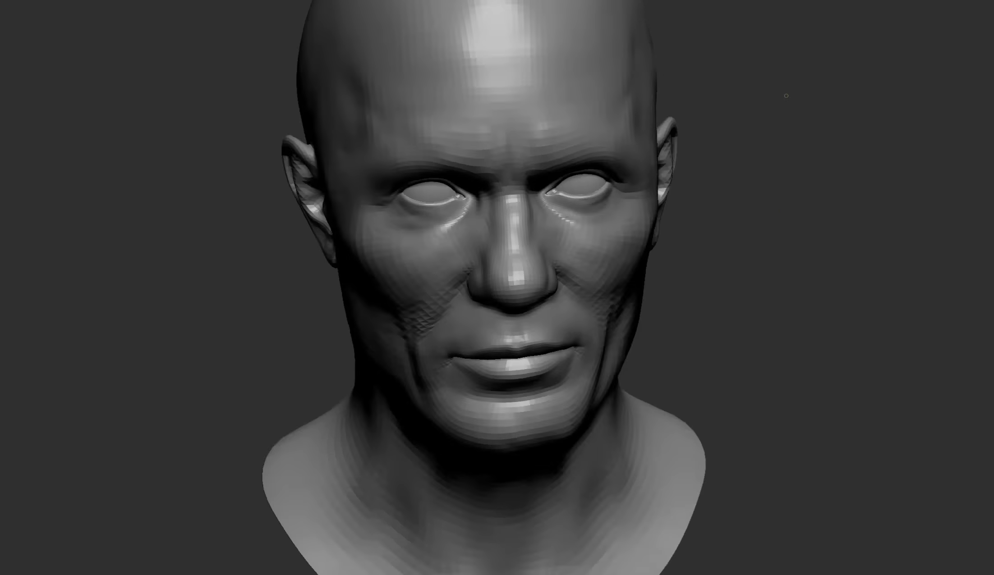
pyautogui.moveTo(632, 127); pyautogui.dragTo(385, 161)
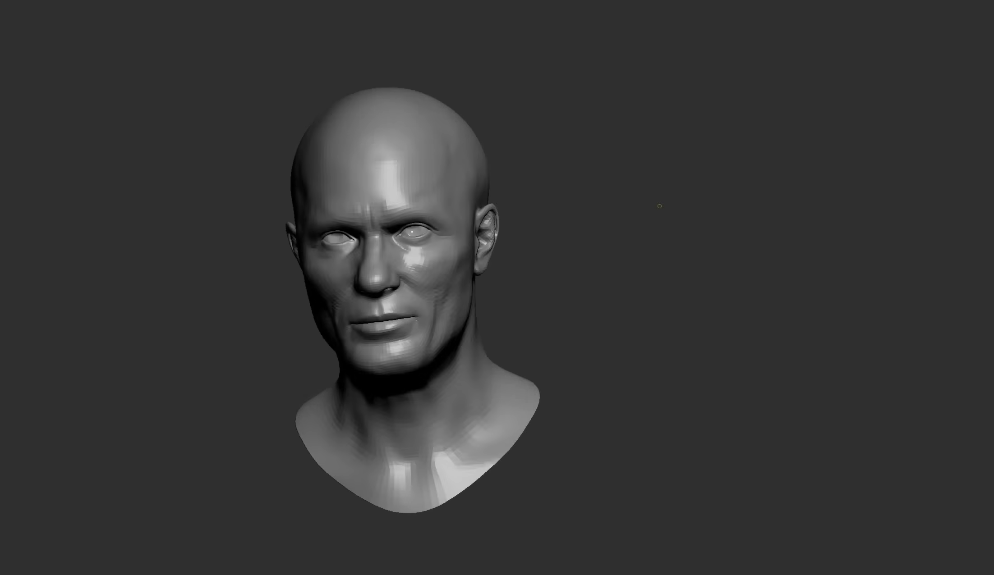
pyautogui.moveTo(659, 206); pyautogui.dragTo(458, 200)
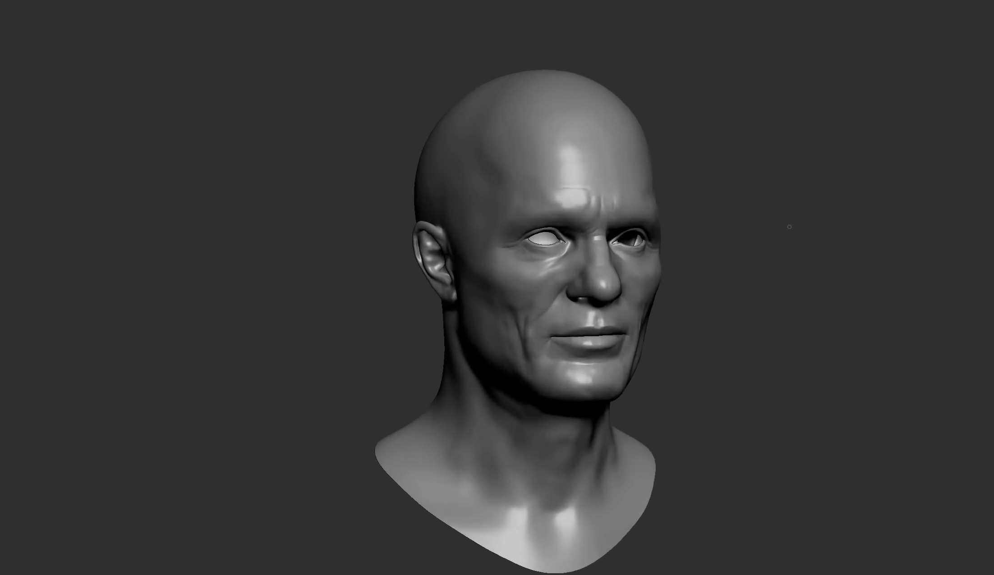
pyautogui.moveTo(657, 284)
pyautogui.mouseDown()
pyautogui.moveTo(494, 344)
pyautogui.moveTo(654, 263)
pyautogui.mouseUp()
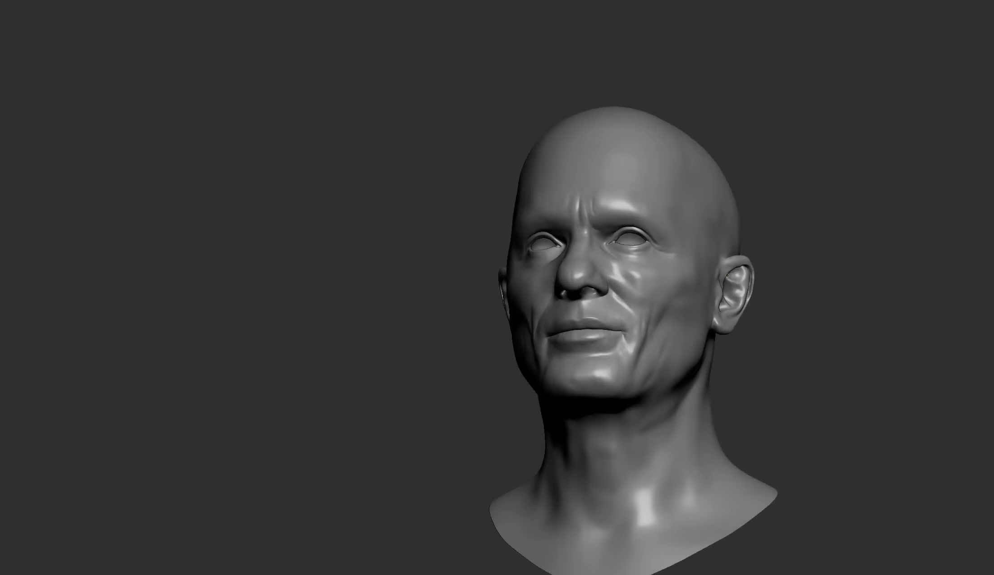
pyautogui.moveTo(727, 274); pyautogui.dragTo(605, 254)
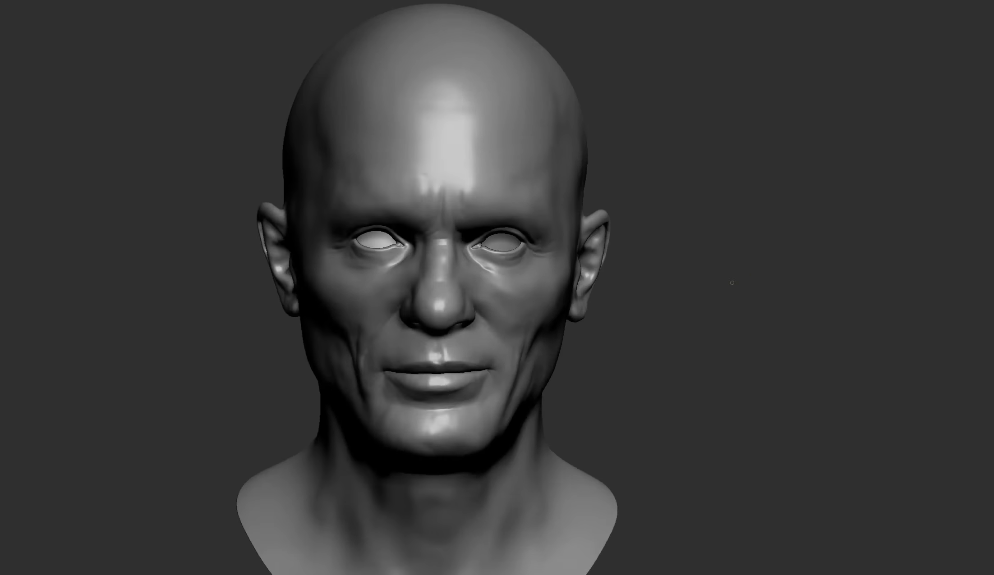
pyautogui.moveTo(588, 206); pyautogui.dragTo(729, 295)
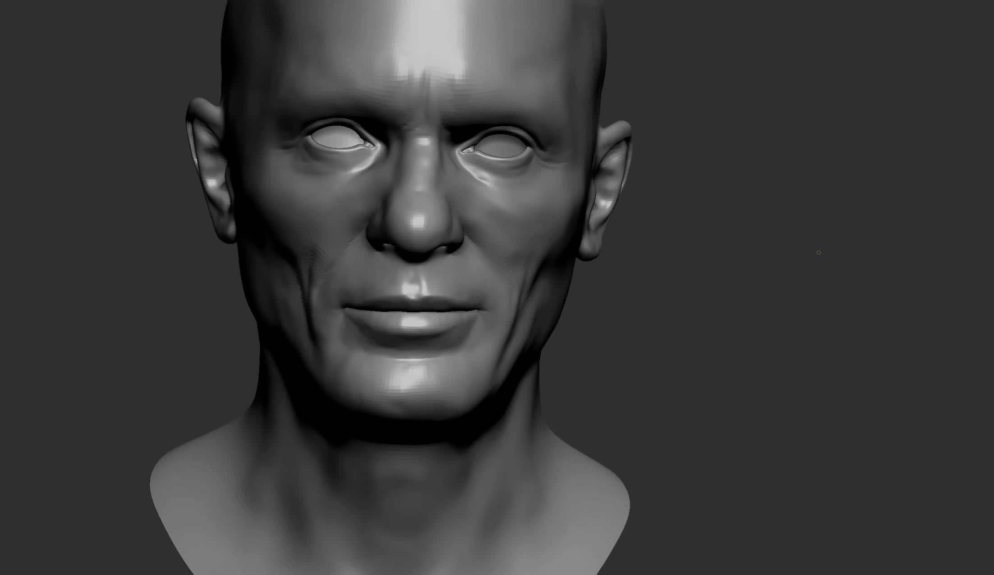
pyautogui.moveTo(818, 253)
pyautogui.mouseDown()
pyautogui.moveTo(762, 217)
pyautogui.moveTo(376, 224)
pyautogui.moveTo(702, 299)
pyautogui.moveTo(406, 296)
pyautogui.moveTo(817, 319)
pyautogui.mouseUp()
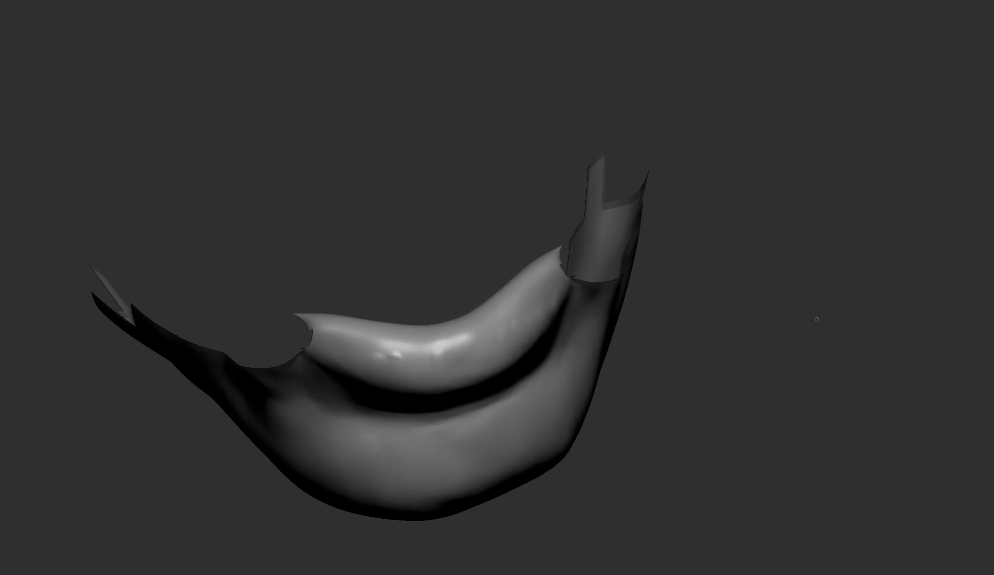
# Check the curved piece's underside, then orbit closer around the head's face and profile
pyautogui.moveTo(521, 328); pyautogui.dragTo(502, 154)
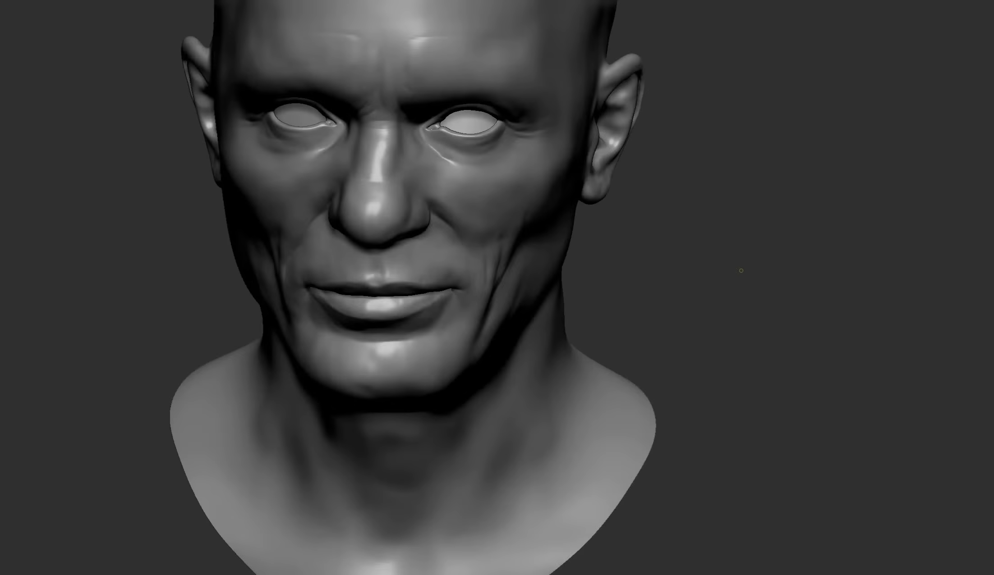
pyautogui.moveTo(740, 270)
pyautogui.mouseDown()
pyautogui.moveTo(413, 238)
pyautogui.moveTo(533, 316)
pyautogui.moveTo(791, 305)
pyautogui.mouseUp()
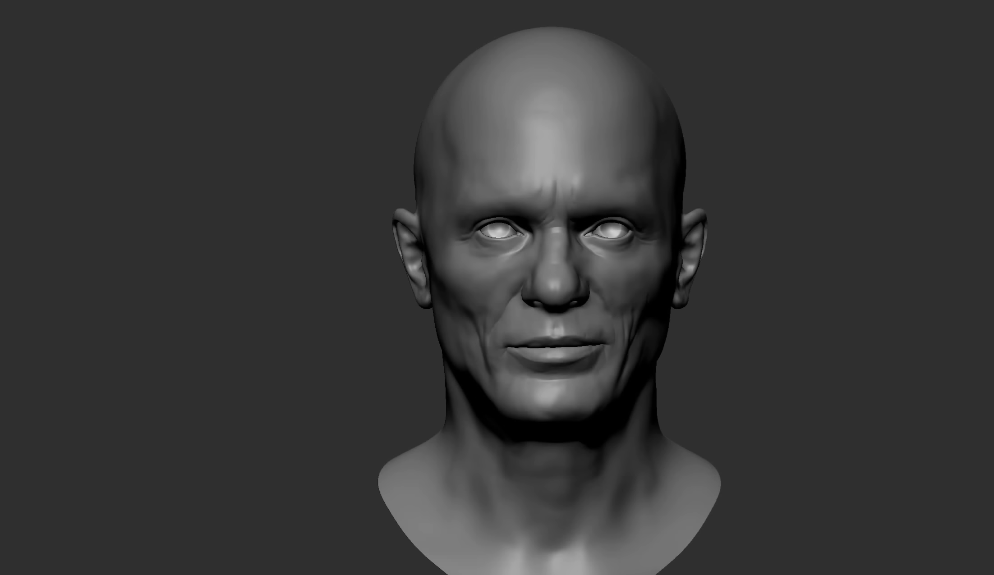
pyautogui.moveTo(810, 182); pyautogui.dragTo(501, 266)
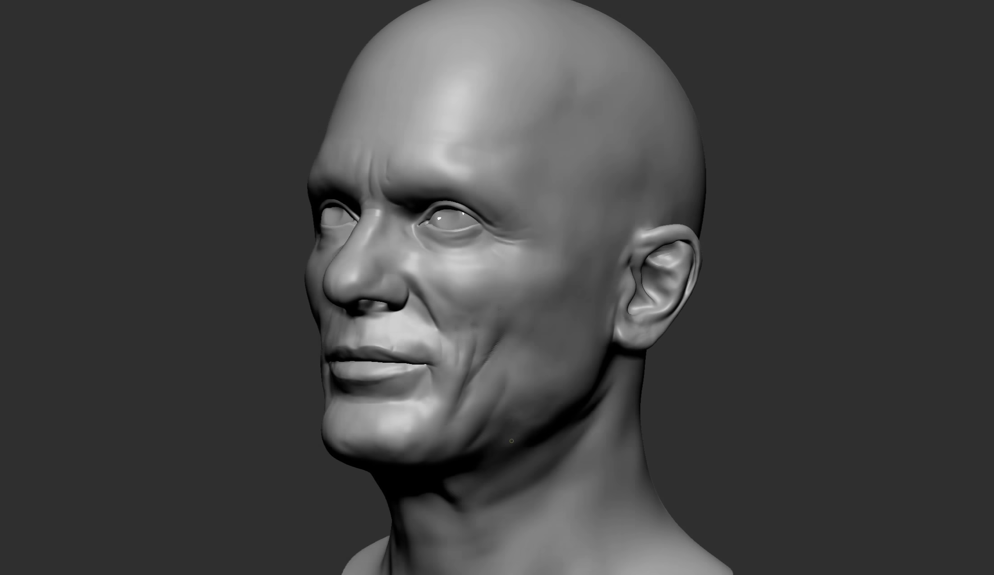
pyautogui.moveTo(511, 440); pyautogui.dragTo(659, 272, button='right')
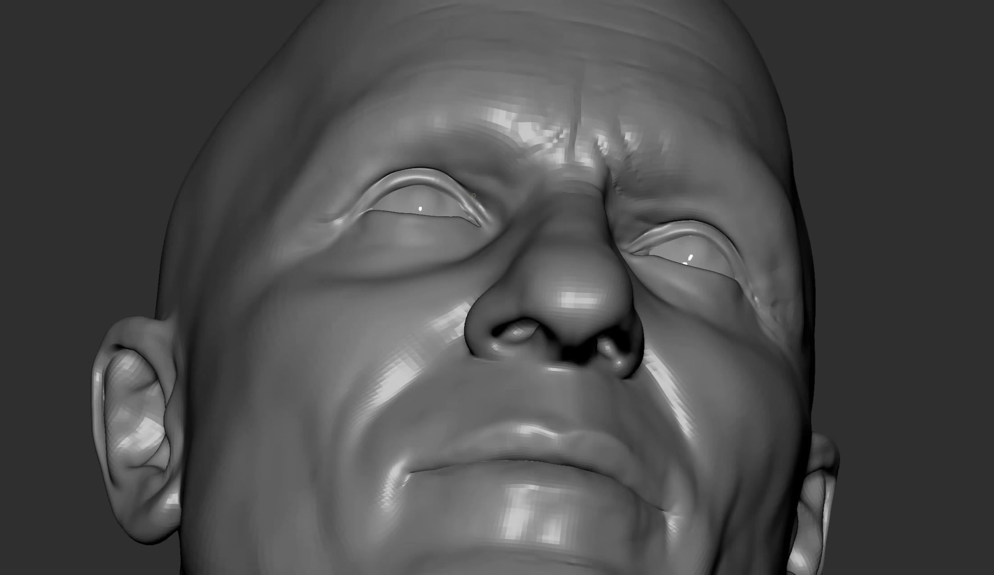
# Orbit the head from below to a close three-quarter view
pyautogui.moveTo(473, 195); pyautogui.dragTo(697, 290, button='right')
pyautogui.moveTo(923, 264); pyautogui.dragTo(782, 273, button='right')
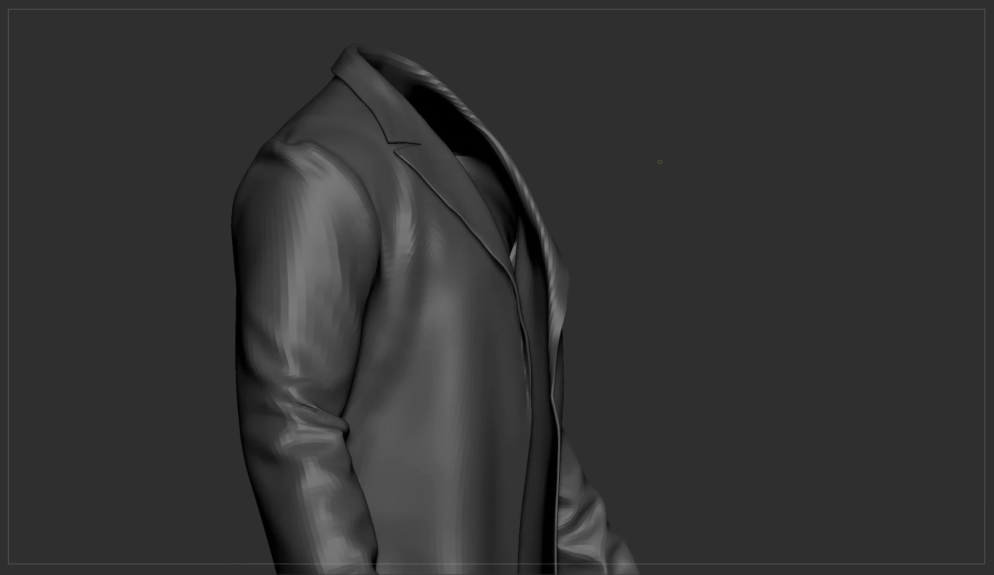
# Orbit the gray jacket from its front round to its side and back
pyautogui.moveTo(660, 162); pyautogui.dragTo(505, 253)
pyautogui.moveTo(488, 167); pyautogui.dragTo(391, 199)
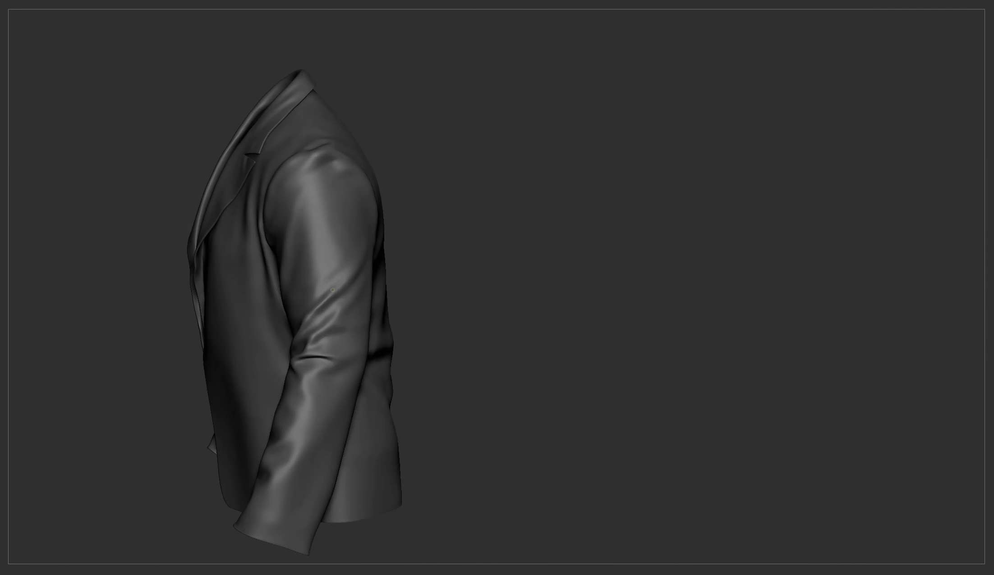
pyautogui.moveTo(371, 108)
pyautogui.mouseDown()
pyautogui.moveTo(483, 162)
pyautogui.moveTo(738, 215)
pyautogui.mouseUp()
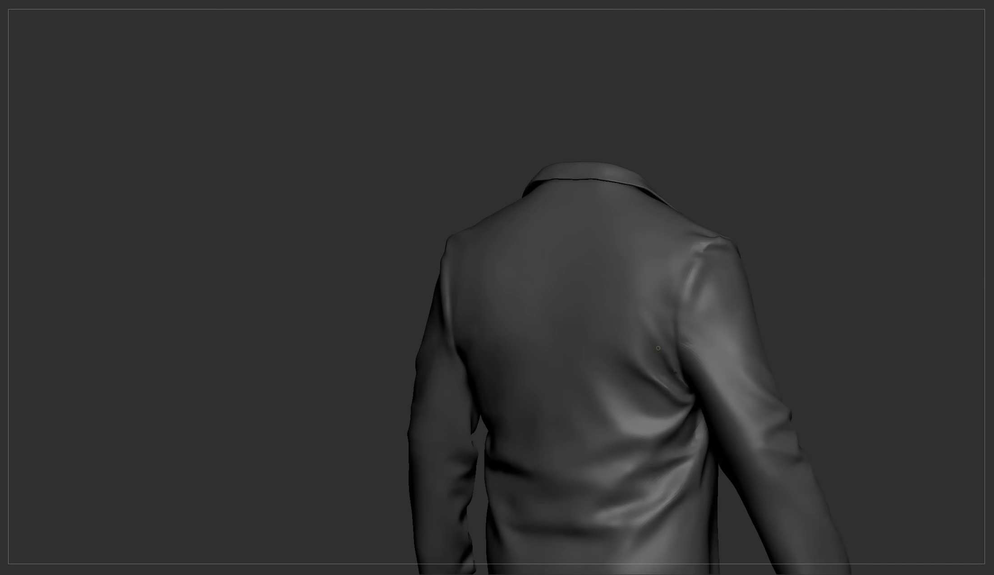